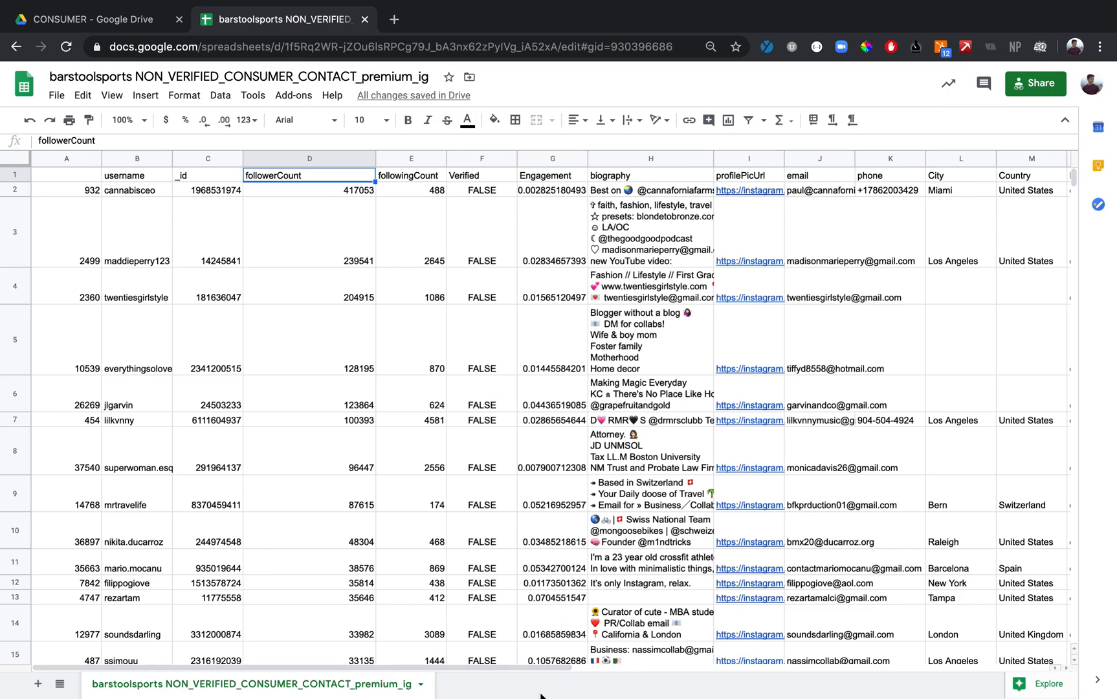
Apply the saved filter view "Males who have a follower count between 1k - 5k followers" to the sheet
{"action": "left_click_drag", "start_coordinate": [526, 676], "coordinate": [877, 674]}
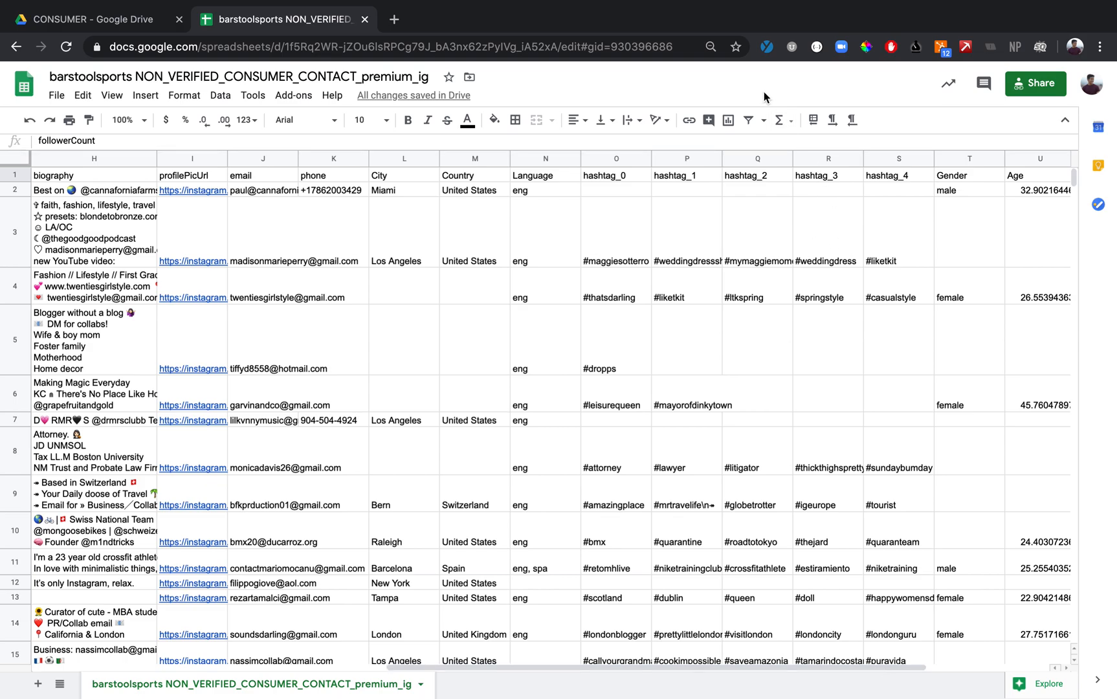
{"action": "left_click", "coordinate": [764, 128]}
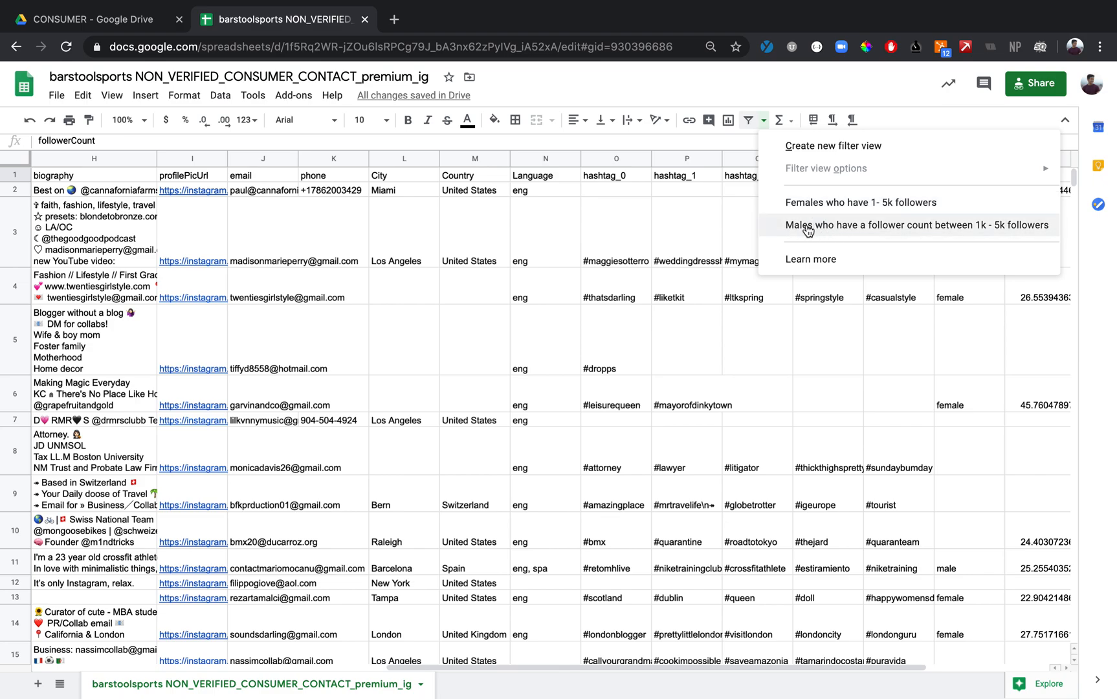
{"action": "left_click", "coordinate": [891, 226]}
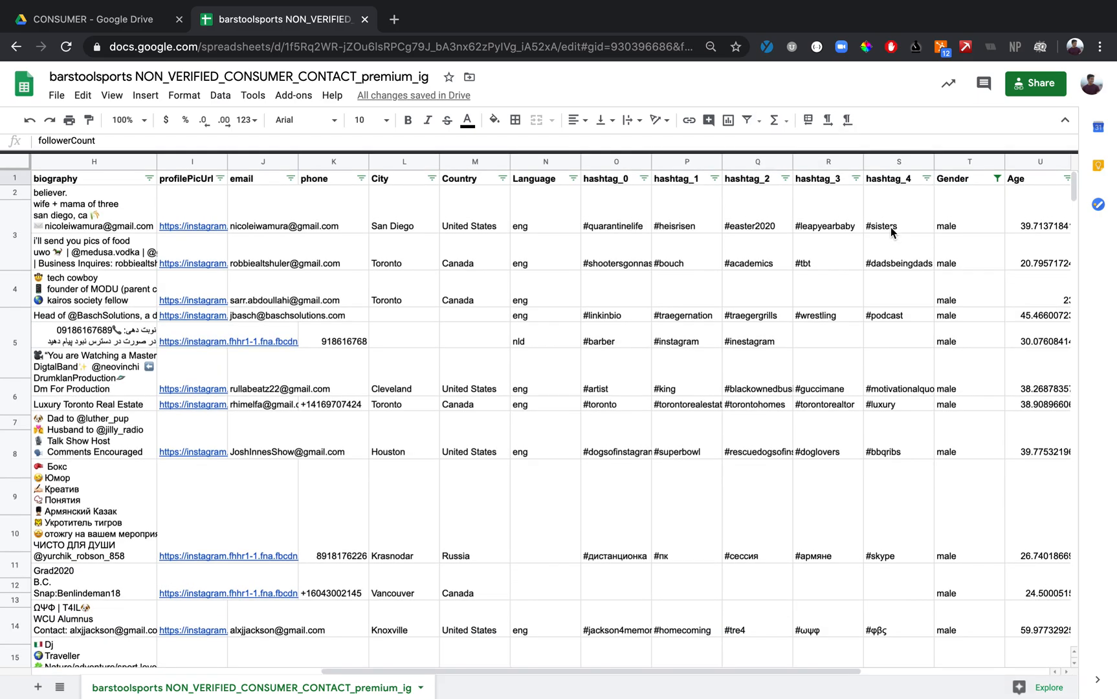
Look through the rows of the filtered male accounts, checking their follower counts, gender, age and contact columns
{"action": "scroll", "coordinate": [668, 408], "scroll_direction": "down", "scroll_amount": 5}
{"action": "scroll", "coordinate": [667, 428], "scroll_direction": "right", "scroll_amount": 5}
{"action": "scroll", "coordinate": [665, 434], "scroll_direction": "left", "scroll_amount": 10}
{"action": "scroll", "coordinate": [665, 434], "scroll_direction": "down", "scroll_amount": 15}
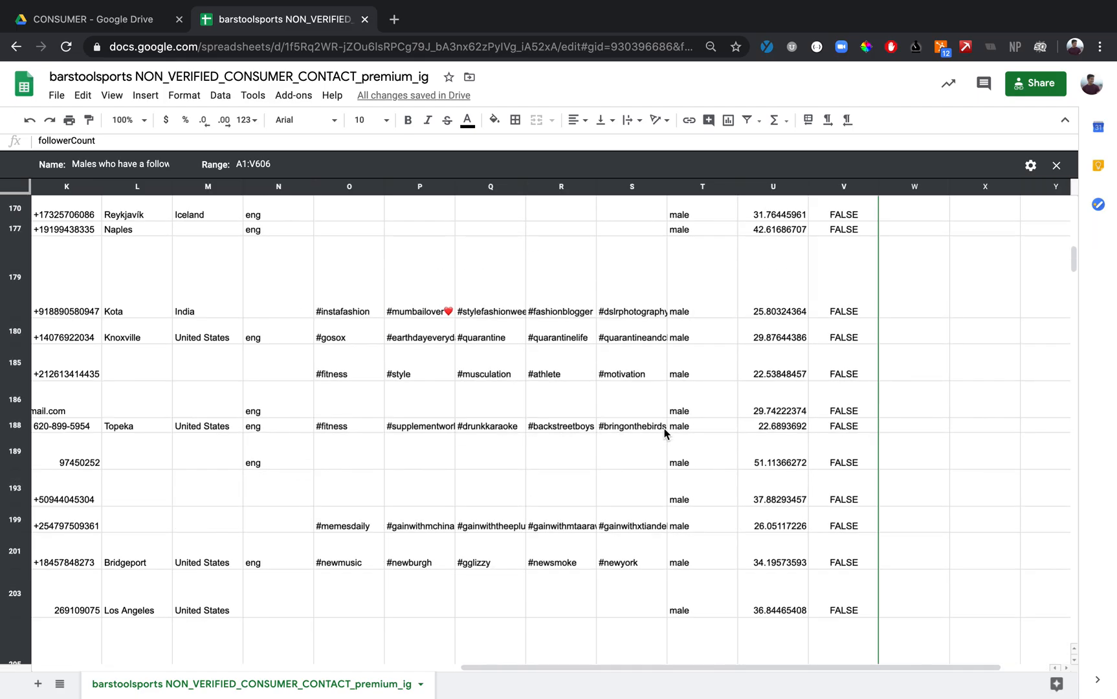
{"action": "scroll", "coordinate": [665, 435], "scroll_direction": "down", "scroll_amount": 3}
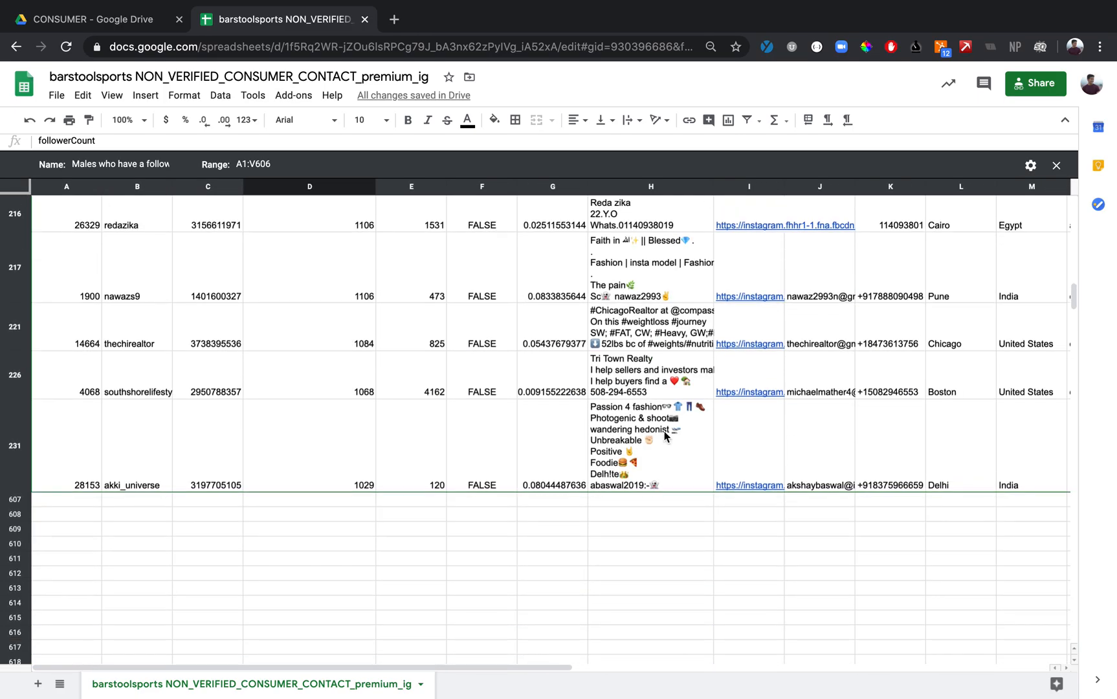
{"action": "scroll", "coordinate": [664, 435], "scroll_direction": "up", "scroll_amount": 15}
{"action": "scroll", "coordinate": [664, 435], "scroll_direction": "right", "scroll_amount": 6}
{"action": "scroll", "coordinate": [664, 435], "scroll_direction": "left", "scroll_amount": 6}
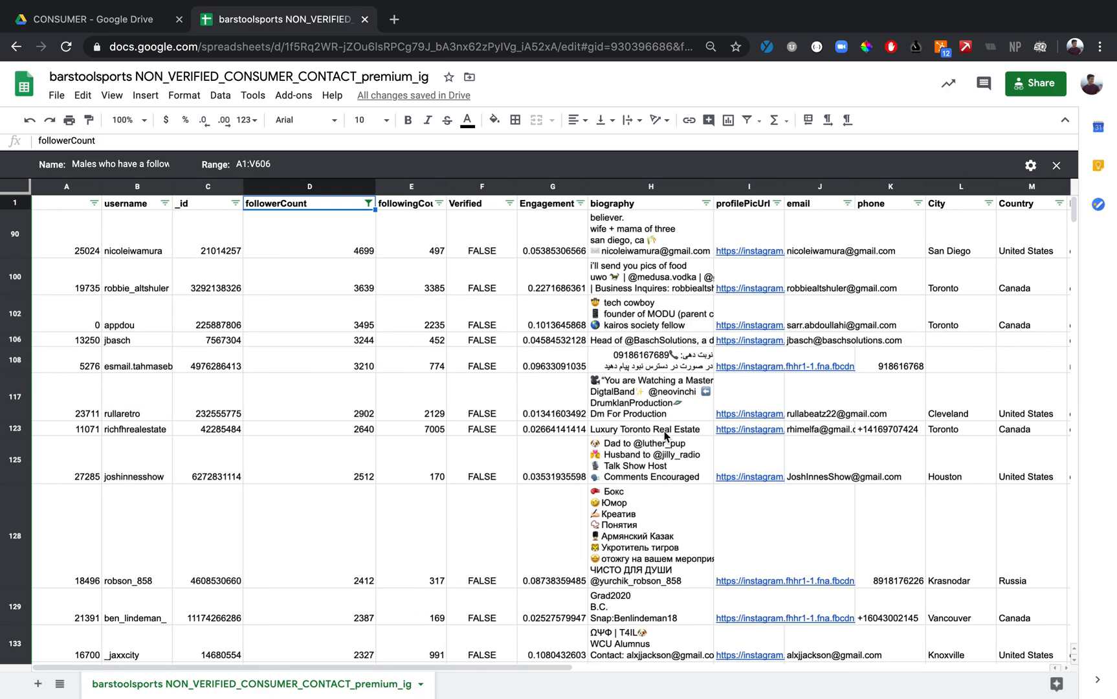
{"action": "scroll", "coordinate": [575, 382], "scroll_direction": "right", "scroll_amount": 1}
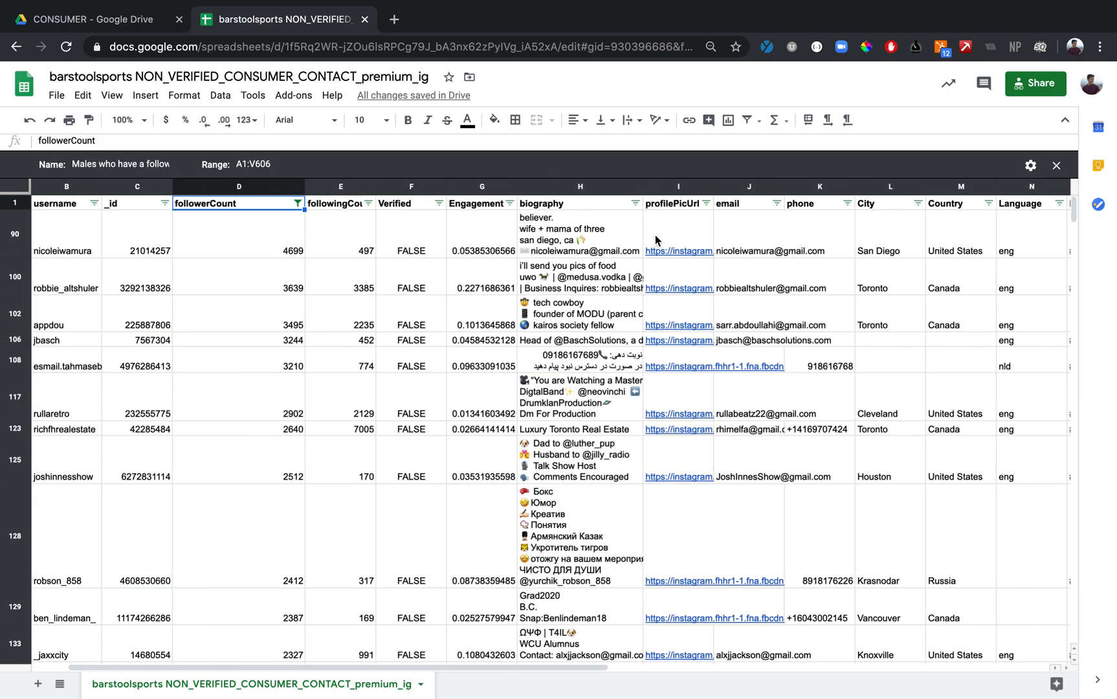
Create a new filter view and name it "Females who are between 20 -30 years old"
{"action": "left_click", "coordinate": [760, 124]}
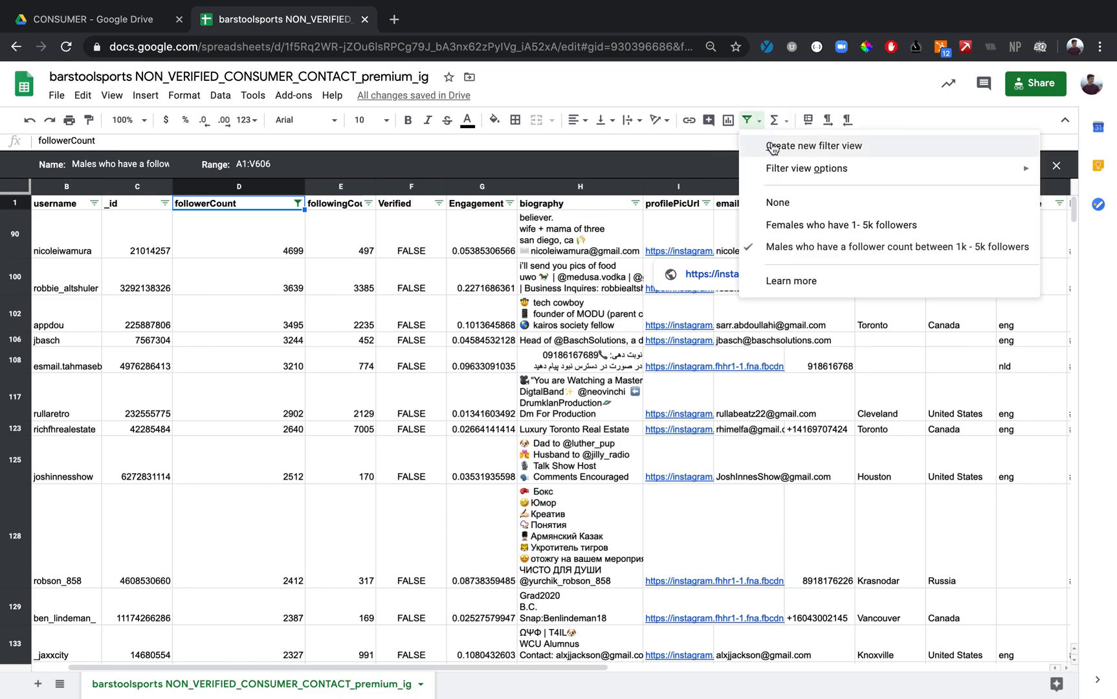
{"action": "left_click", "coordinate": [772, 148]}
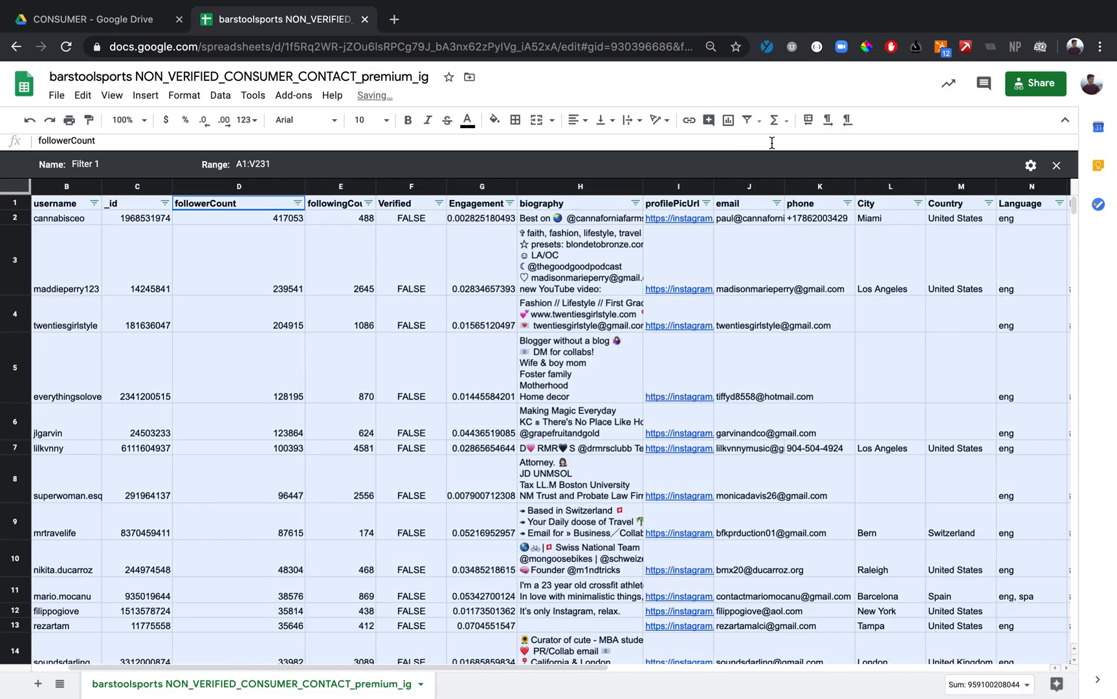
{"action": "scroll", "coordinate": [578, 387], "scroll_direction": "right", "scroll_amount": 5}
{"action": "scroll", "coordinate": [576, 388], "scroll_direction": "right", "scroll_amount": 5}
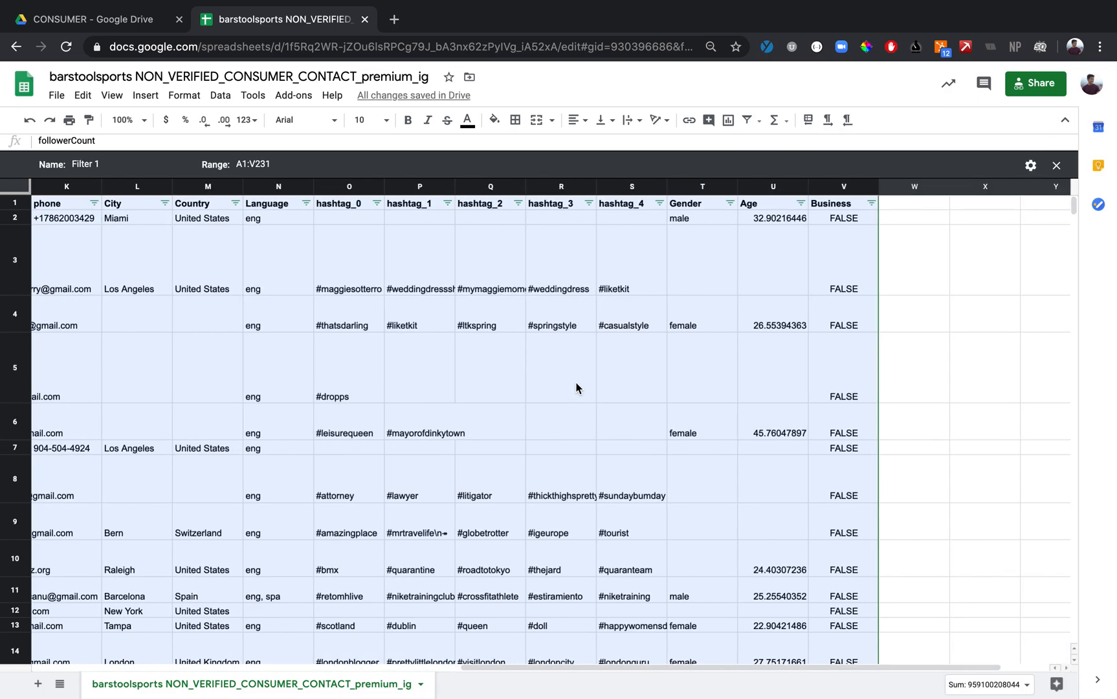
{"action": "scroll", "coordinate": [576, 388], "scroll_direction": "left", "scroll_amount": 10}
{"action": "left_click", "coordinate": [83, 164]}
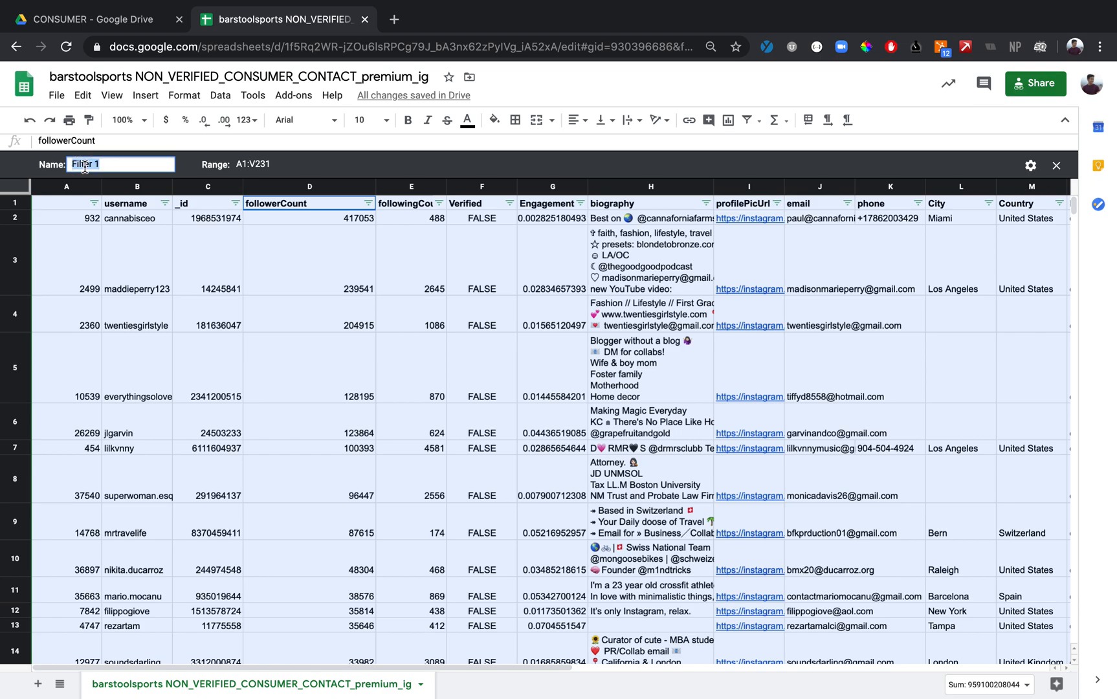
{"action": "type", "text": "Females "}
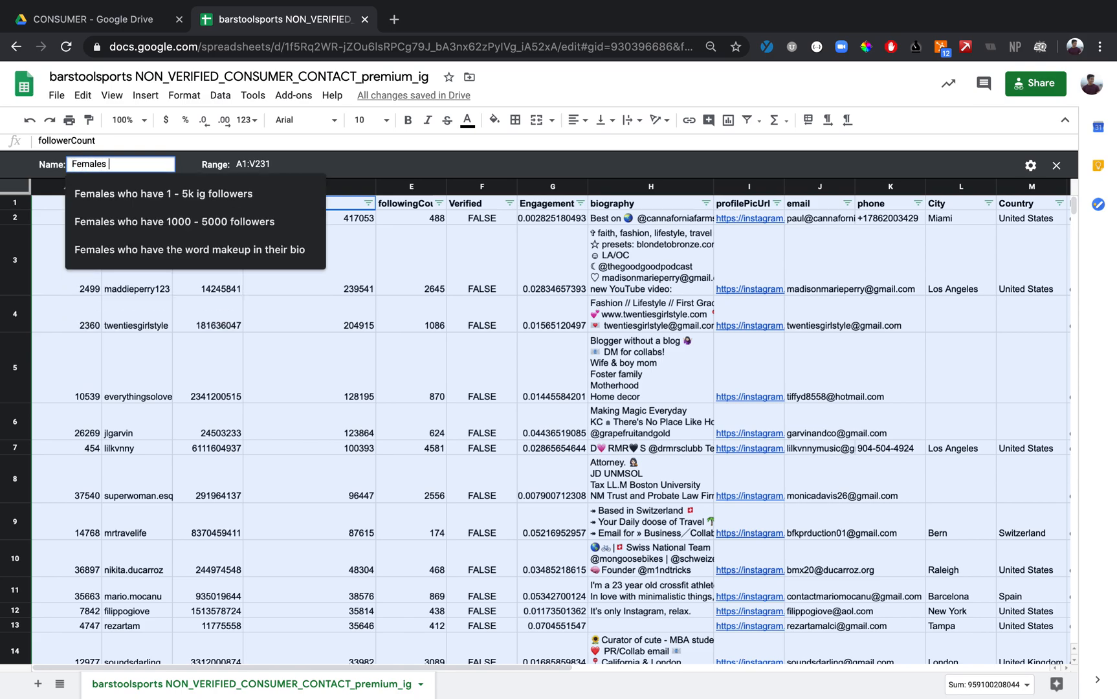
{"action": "type", "text": "who are betwee"}
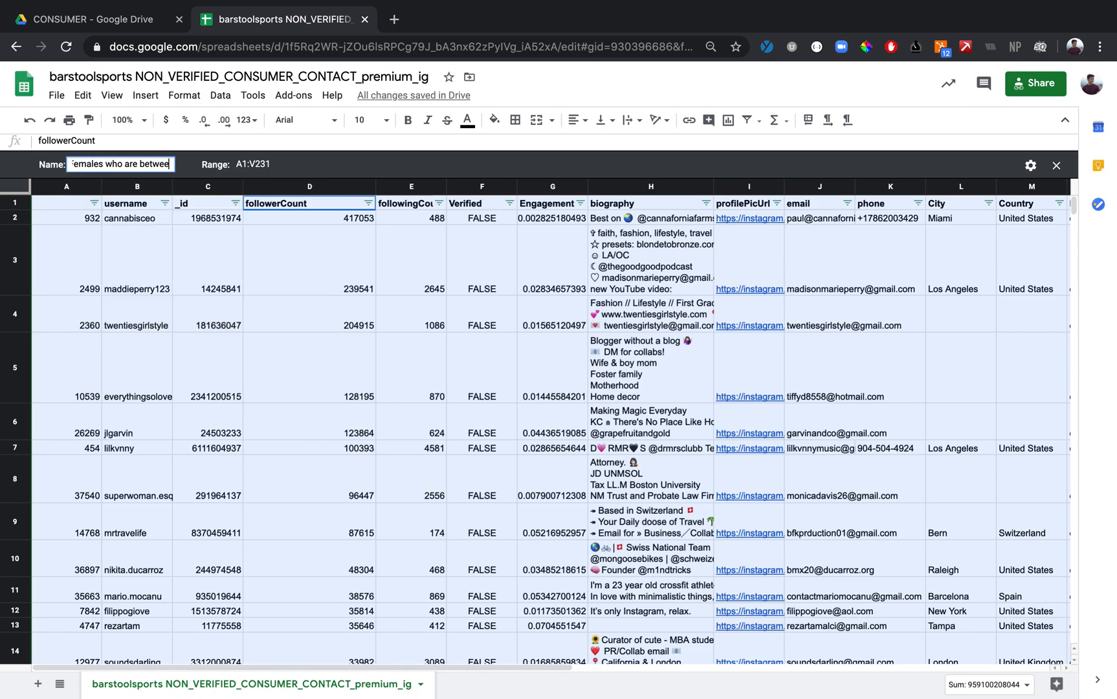
{"action": "type", "text": "n 20-30 years old"}
{"action": "key", "text": "Return"}
Filter the Gender column by values so that only "female" is selected
{"action": "scroll", "coordinate": [252, 492], "scroll_direction": "right", "scroll_amount": 12}
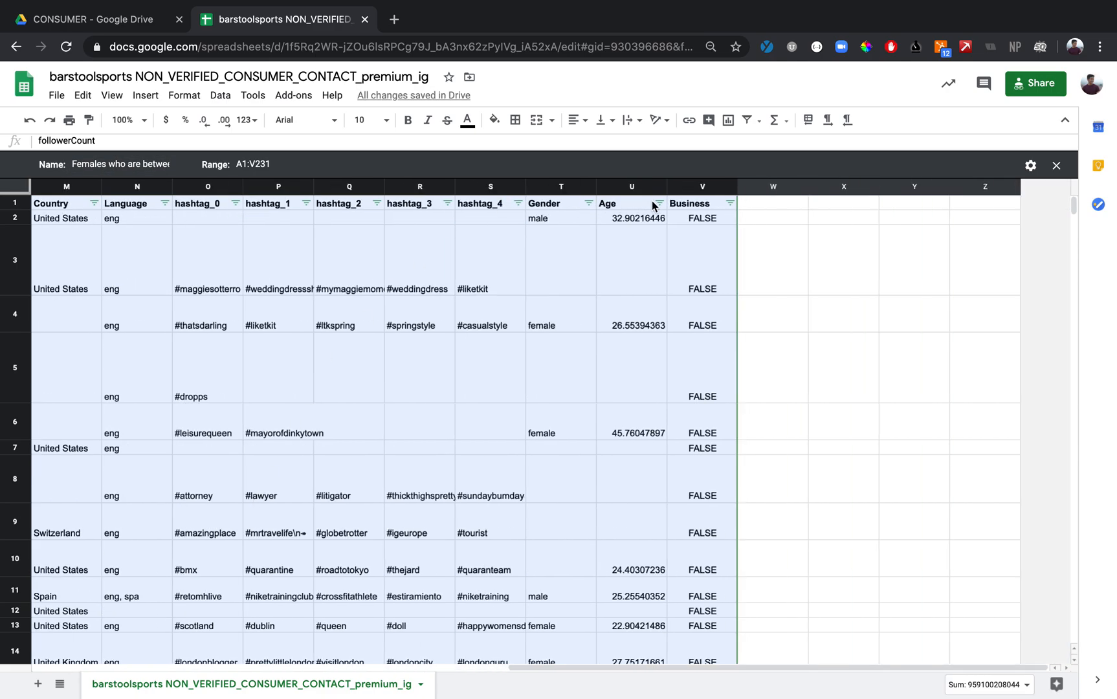
{"action": "left_click", "coordinate": [588, 204]}
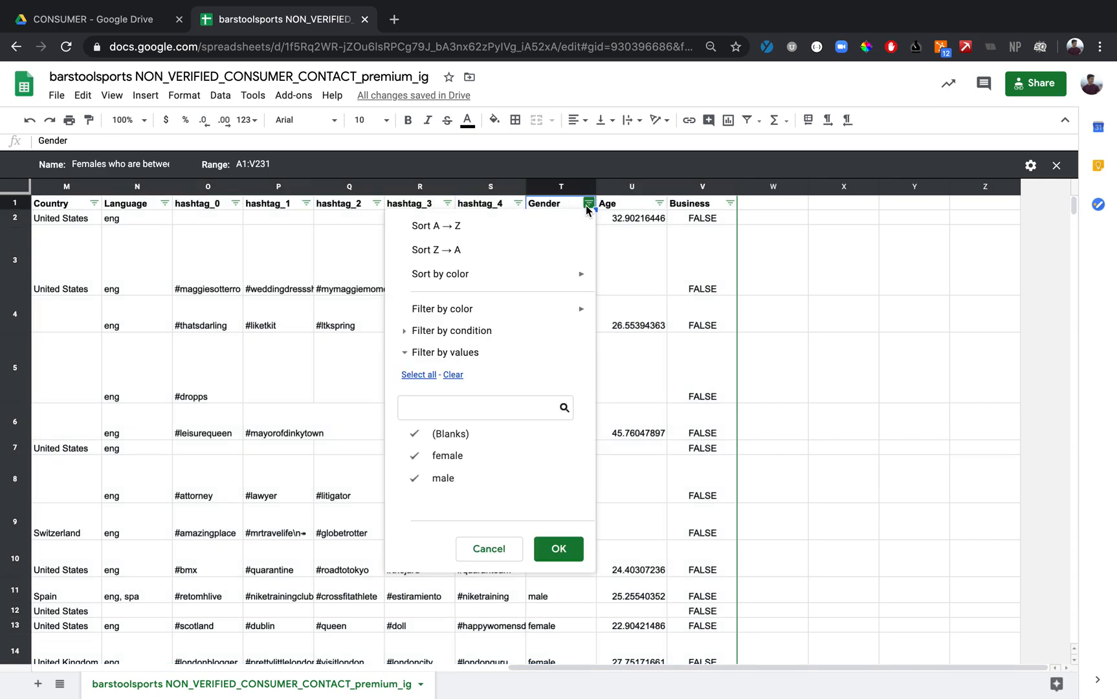
{"action": "left_click", "coordinate": [833, 269]}
{"action": "left_click", "coordinate": [576, 205]}
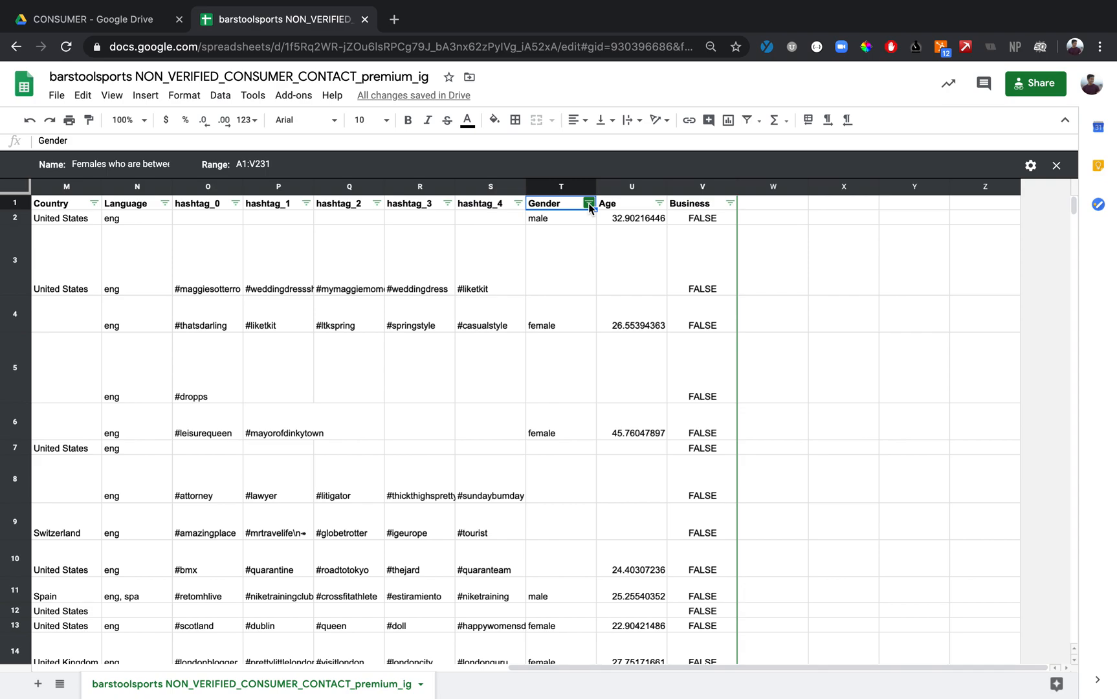
{"action": "left_click", "coordinate": [589, 204]}
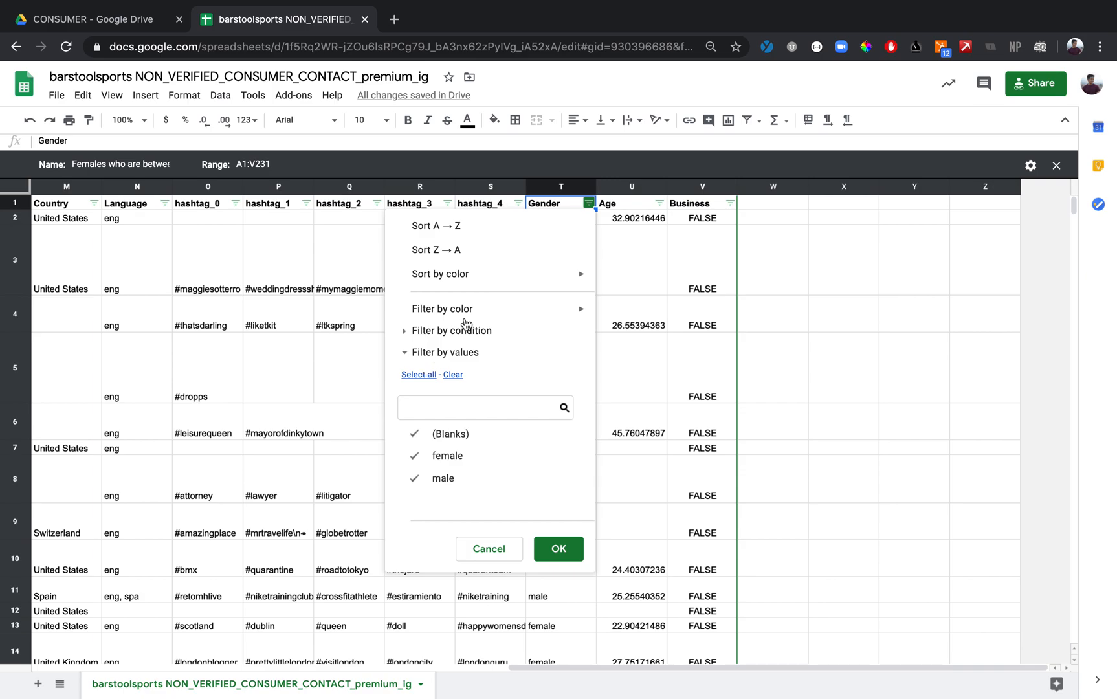
{"action": "left_click", "coordinate": [452, 375]}
{"action": "left_click", "coordinate": [447, 456]}
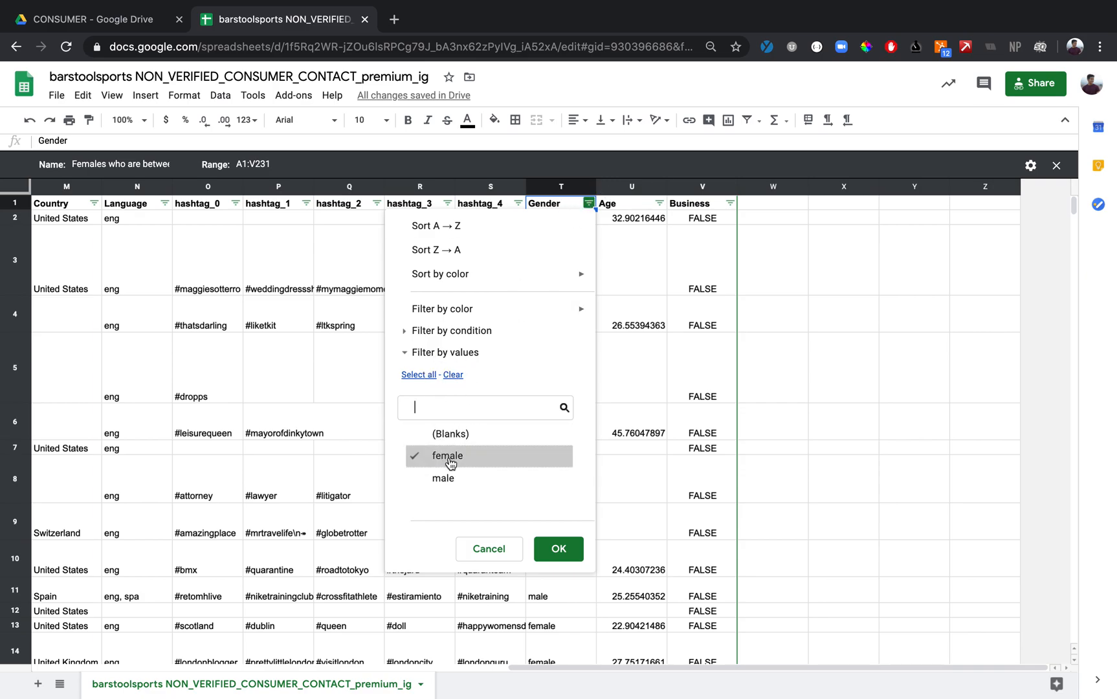
{"action": "left_click", "coordinate": [548, 550]}
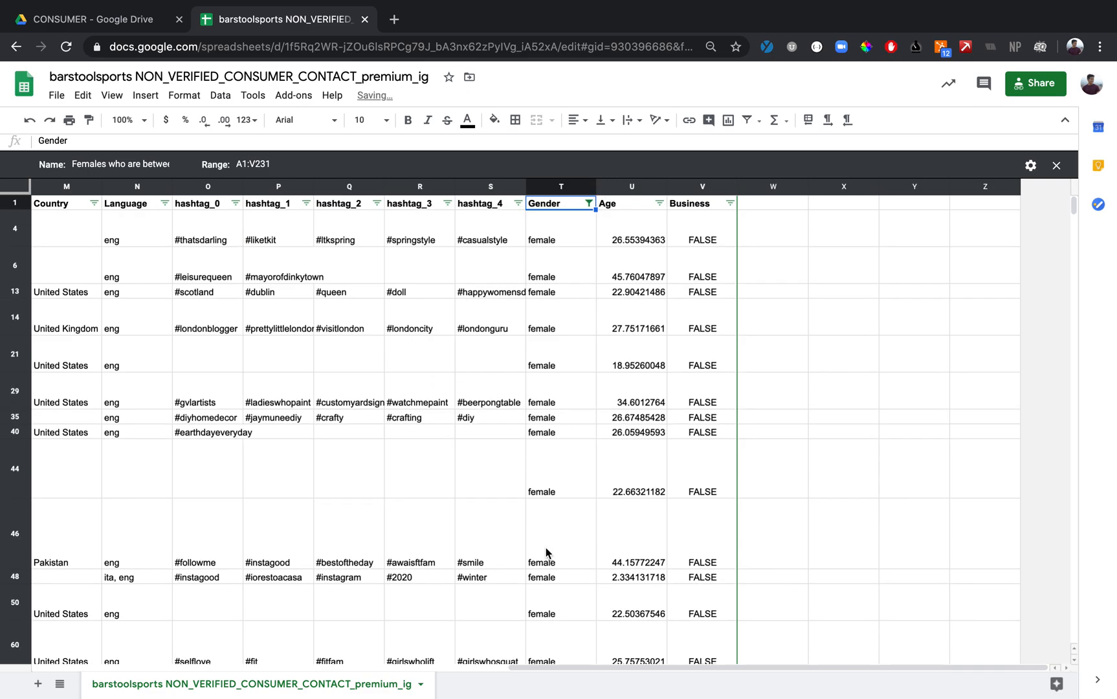
Filter the Age column by the condition "Is between" with the values 20 and 30
{"action": "left_click", "coordinate": [662, 204]}
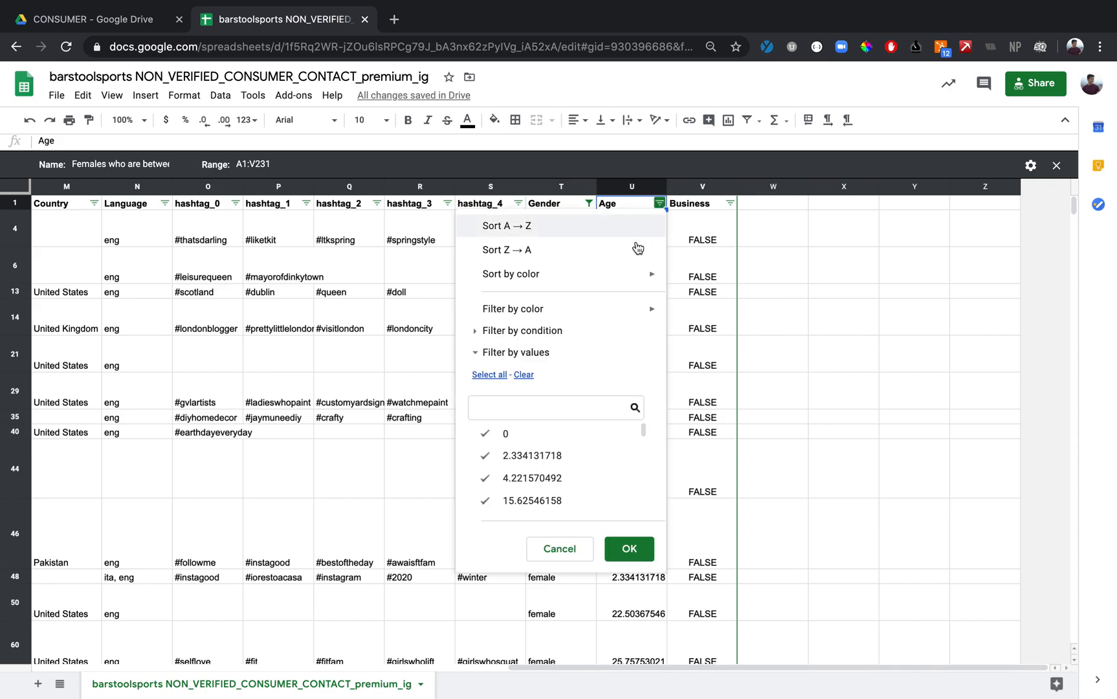
{"action": "left_click", "coordinate": [474, 331]}
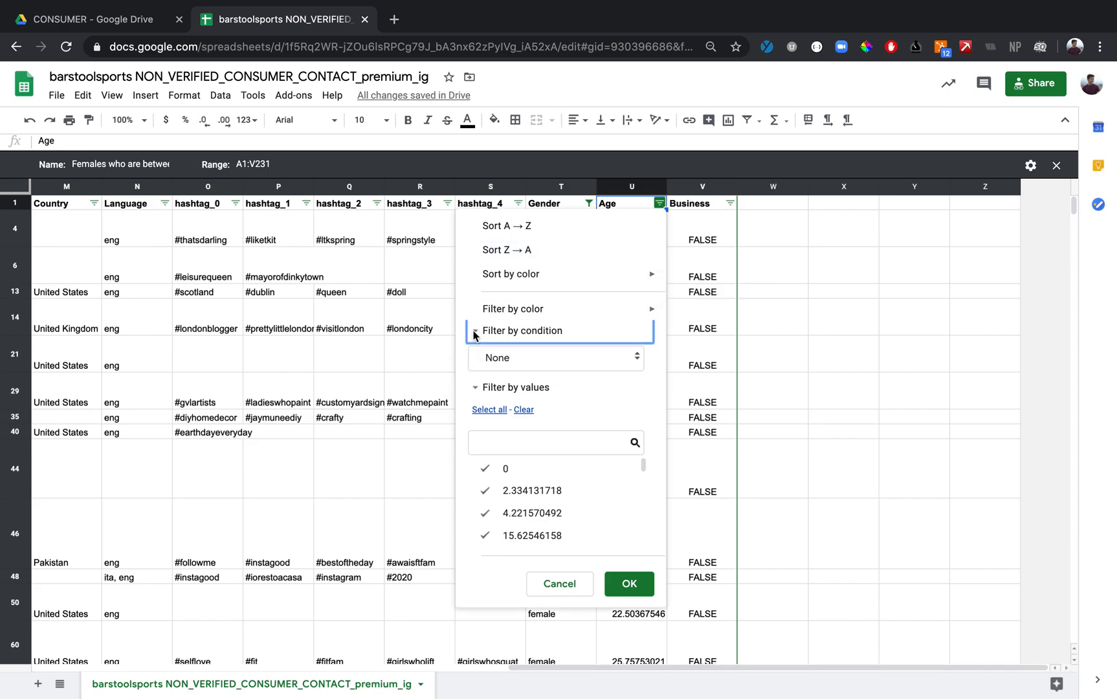
{"action": "left_click", "coordinate": [499, 359]}
{"action": "scroll", "coordinate": [557, 576], "scroll_direction": "down", "scroll_amount": 3}
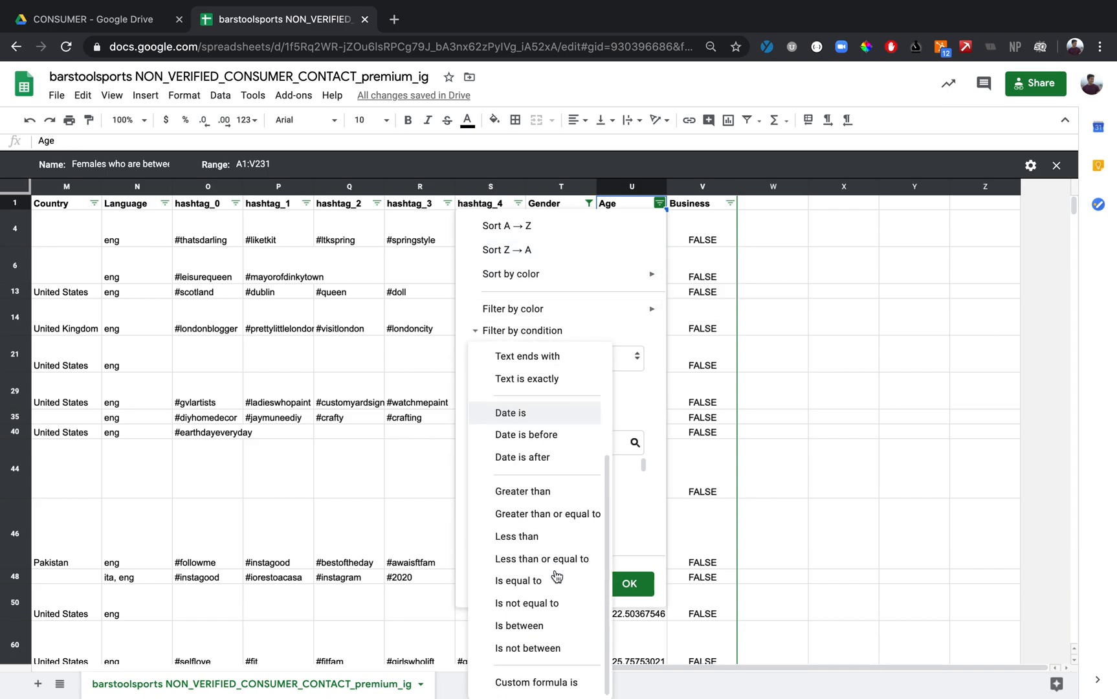
{"action": "left_click", "coordinate": [518, 626]}
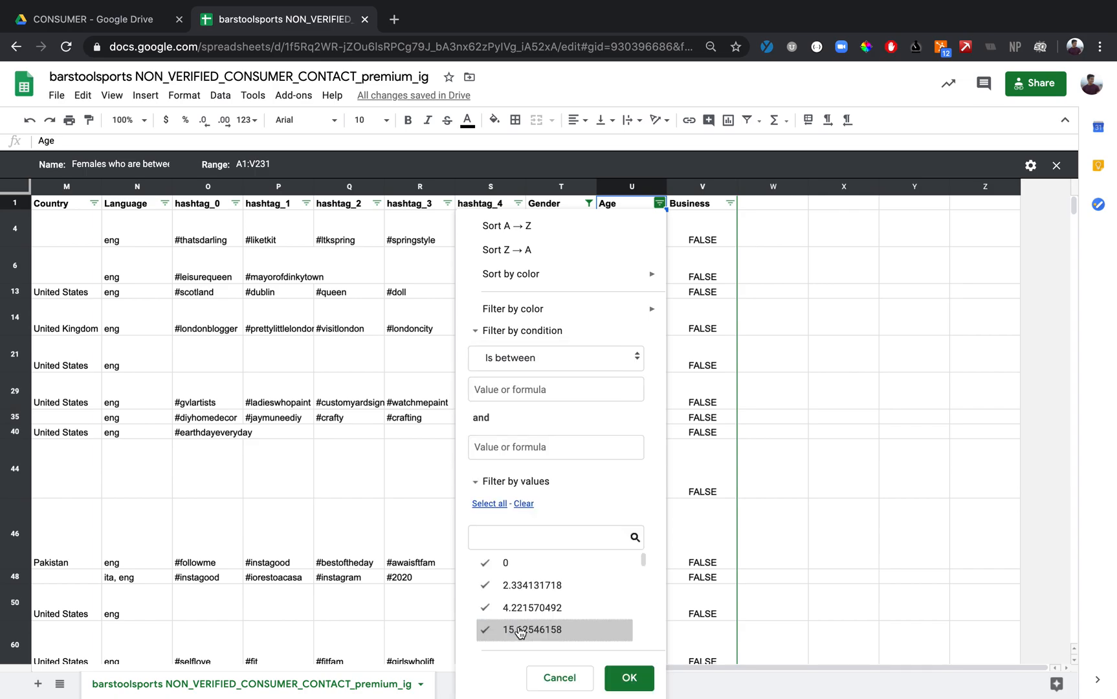
{"action": "left_click", "coordinate": [539, 390]}
{"action": "type", "text": "20"}
{"action": "left_click", "coordinate": [498, 448]}
{"action": "type", "text": "30"}
{"action": "left_click", "coordinate": [623, 679]}
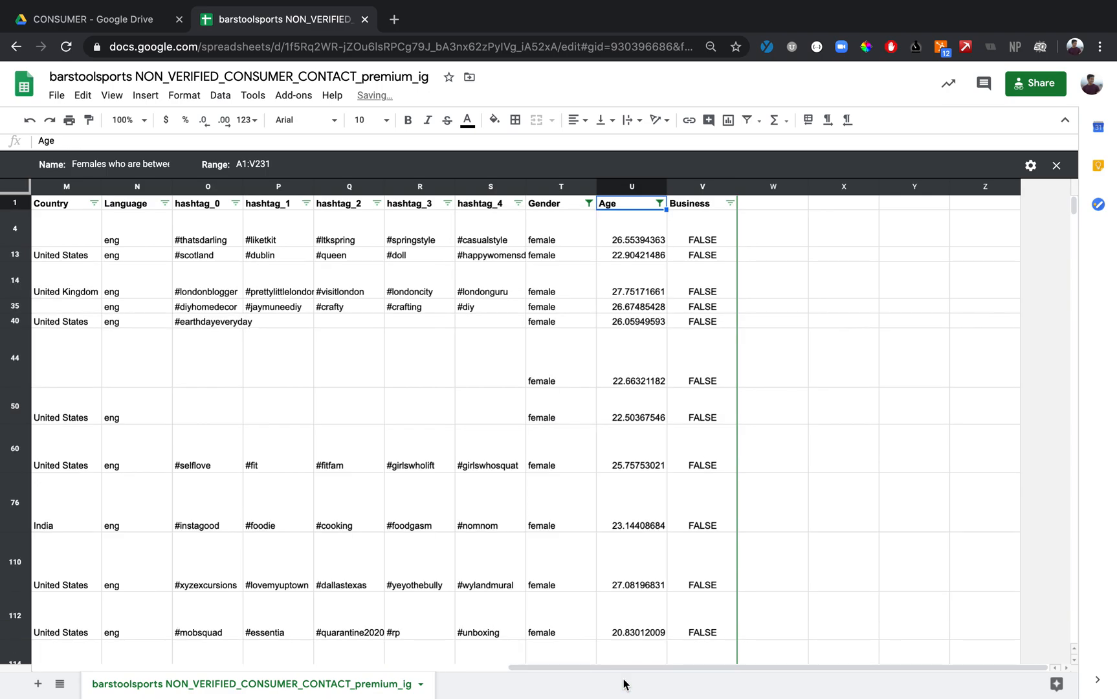
Review the rows of the new female filter view across all columns, from usernames and contact details to hashtags and age
{"action": "scroll", "coordinate": [664, 442], "scroll_direction": "down", "scroll_amount": 5}
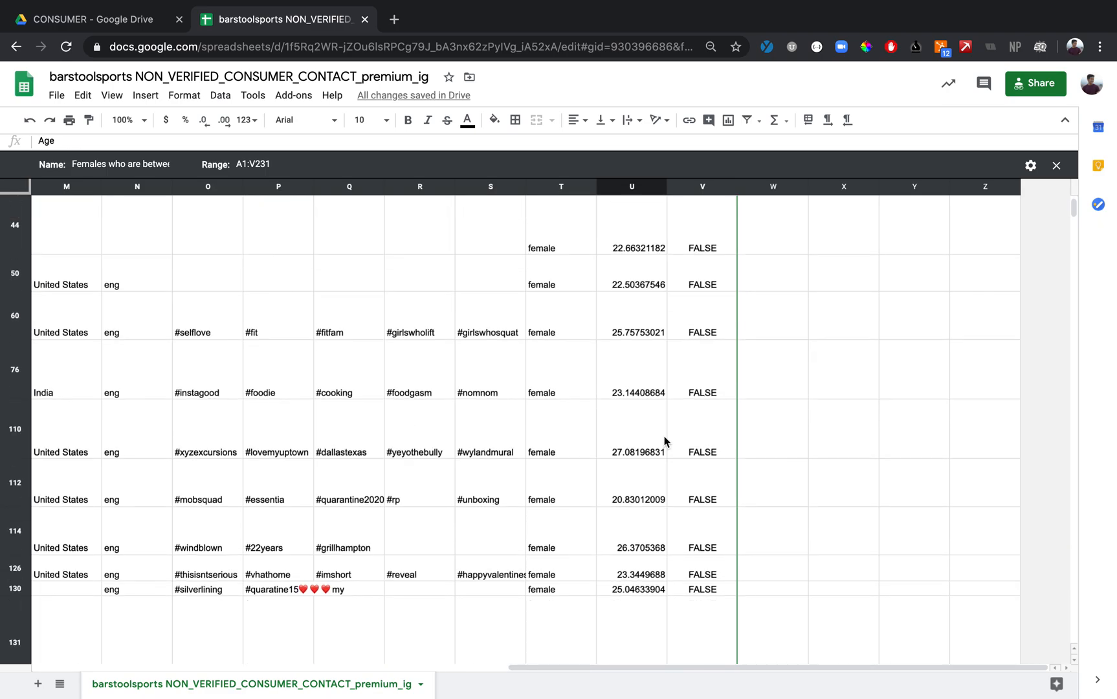
{"action": "scroll", "coordinate": [664, 442], "scroll_direction": "up", "scroll_amount": 5}
{"action": "scroll", "coordinate": [664, 442], "scroll_direction": "left", "scroll_amount": 4}
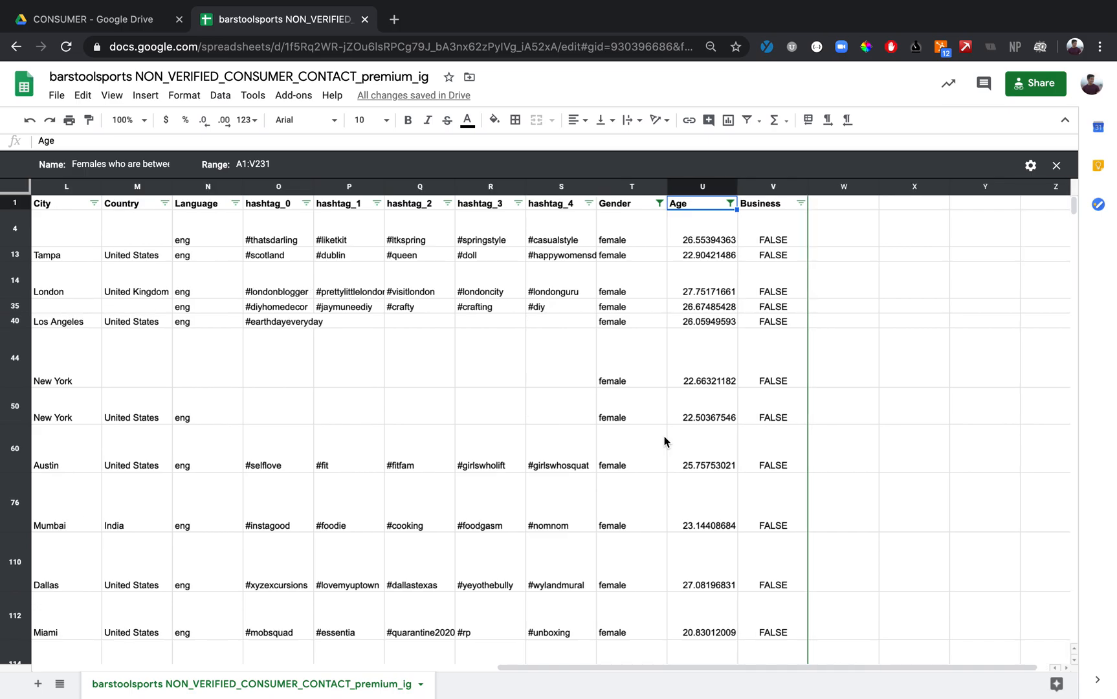
{"action": "scroll", "coordinate": [664, 442], "scroll_direction": "down", "scroll_amount": 4}
{"action": "scroll", "coordinate": [664, 442], "scroll_direction": "down", "scroll_amount": 2}
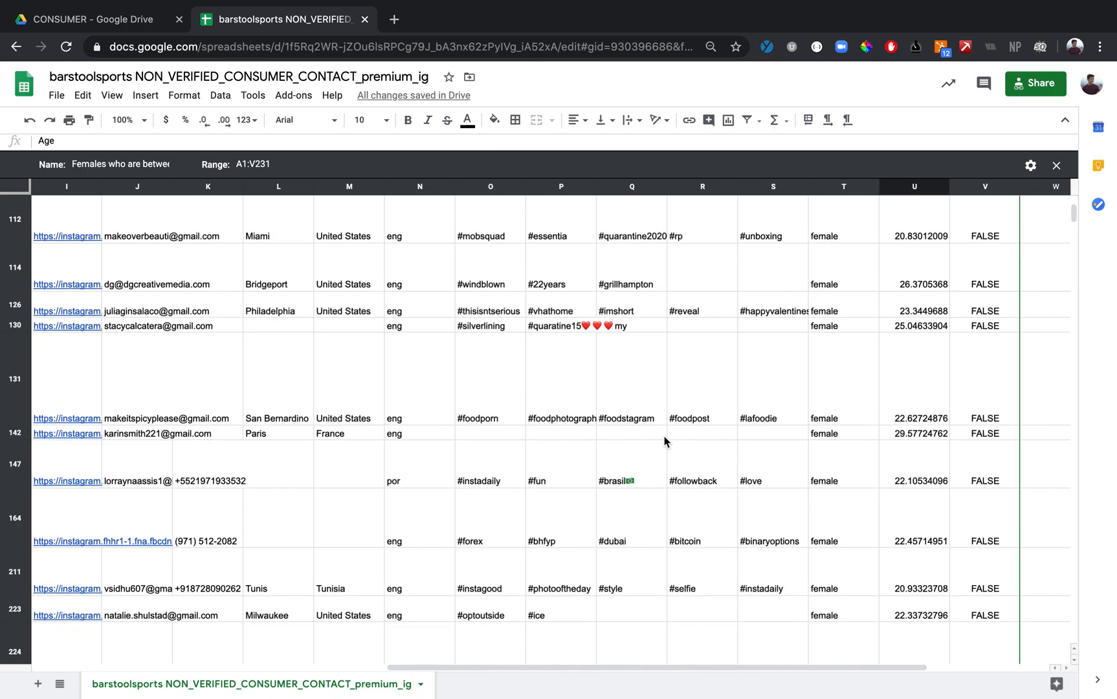
{"action": "scroll", "coordinate": [664, 442], "scroll_direction": "up", "scroll_amount": 6}
{"action": "scroll", "coordinate": [664, 442], "scroll_direction": "left", "scroll_amount": 5}
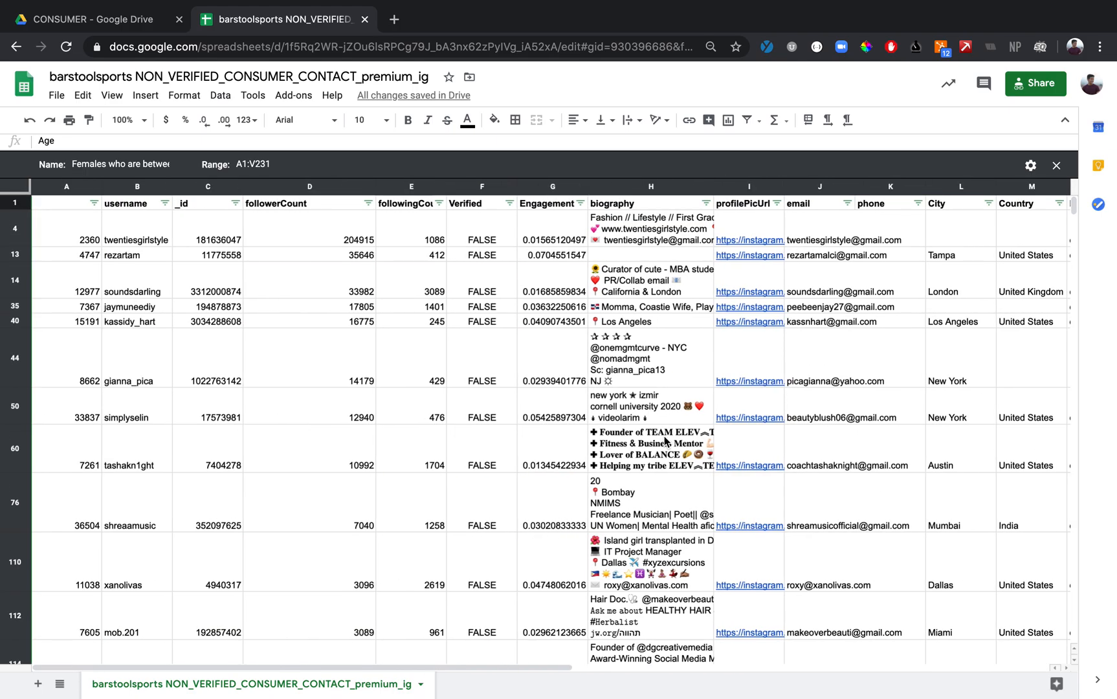
{"action": "scroll", "coordinate": [665, 442], "scroll_direction": "right", "scroll_amount": 5}
{"action": "scroll", "coordinate": [664, 442], "scroll_direction": "left", "scroll_amount": 6}
{"action": "scroll", "coordinate": [664, 442], "scroll_direction": "right", "scroll_amount": 6}
{"action": "scroll", "coordinate": [664, 442], "scroll_direction": "left", "scroll_amount": 2}
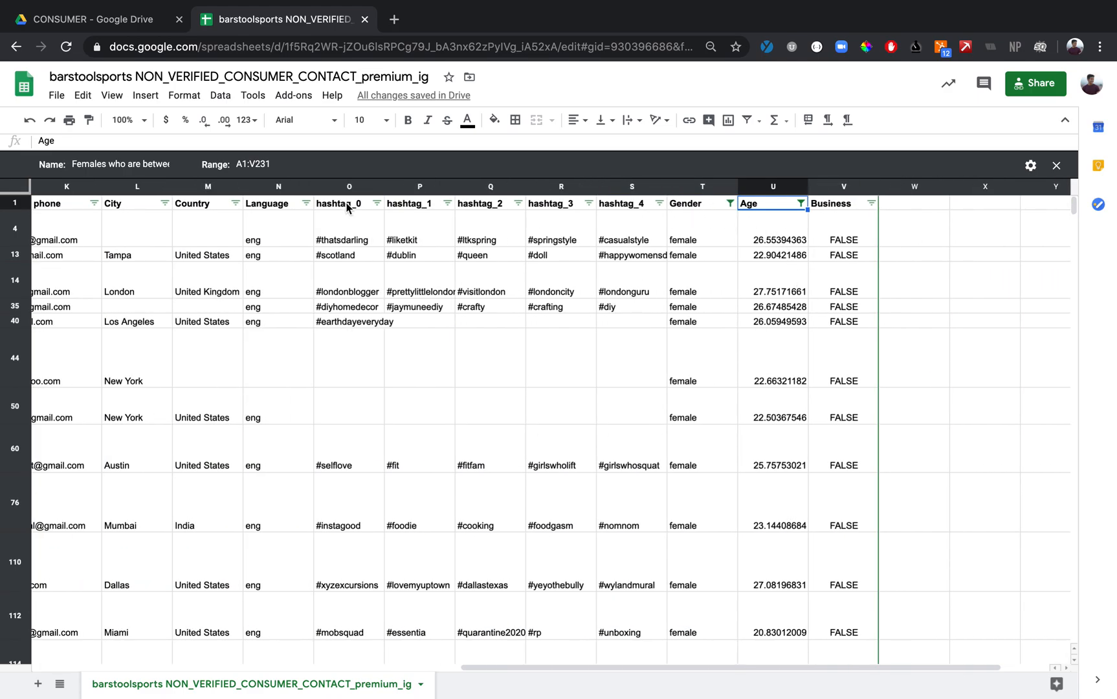
Switch back to the saved filter view for males with a follower count between 1k - 5k
{"action": "left_click", "coordinate": [759, 123]}
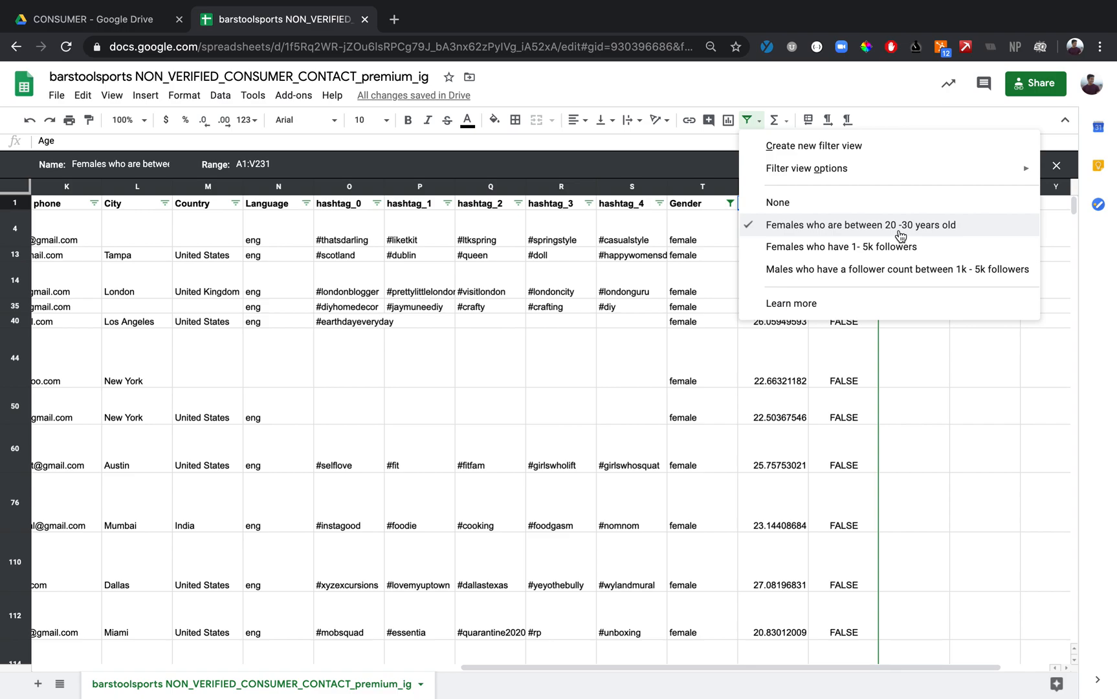
{"action": "left_click", "coordinate": [894, 272]}
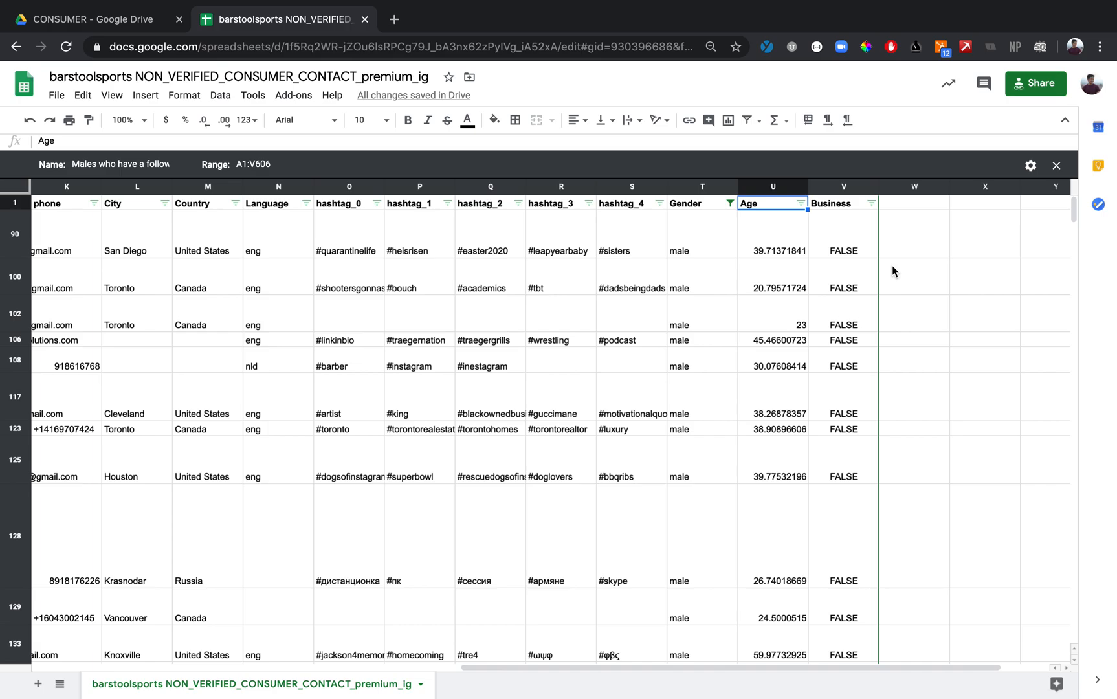
{"action": "scroll", "coordinate": [892, 265], "scroll_direction": "left", "scroll_amount": 10}
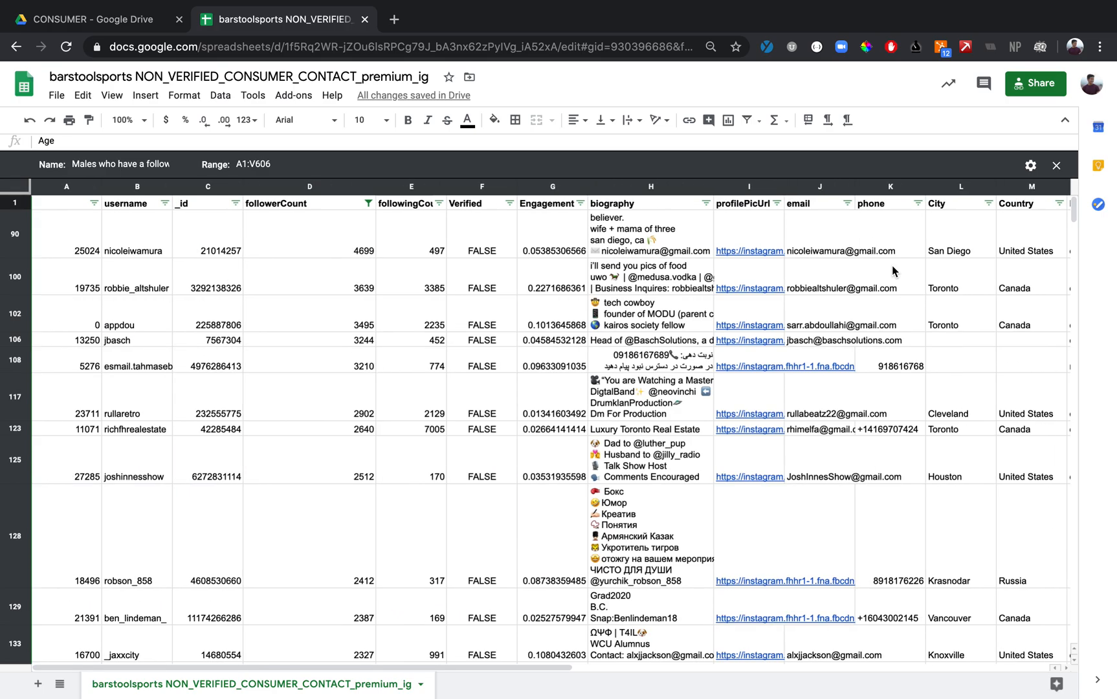
Examine the male accounts' follower counts, contact details, hashtags and ages in the reapplied filter view
{"action": "mouse_move", "coordinate": [259, 258]}
{"action": "scroll", "coordinate": [259, 257], "scroll_direction": "down", "scroll_amount": 8}
{"action": "scroll", "coordinate": [259, 257], "scroll_direction": "up", "scroll_amount": 5}
{"action": "scroll", "coordinate": [258, 257], "scroll_direction": "up", "scroll_amount": 3}
{"action": "scroll", "coordinate": [259, 257], "scroll_direction": "right", "scroll_amount": 10}
{"action": "scroll", "coordinate": [259, 258], "scroll_direction": "left", "scroll_amount": 12}
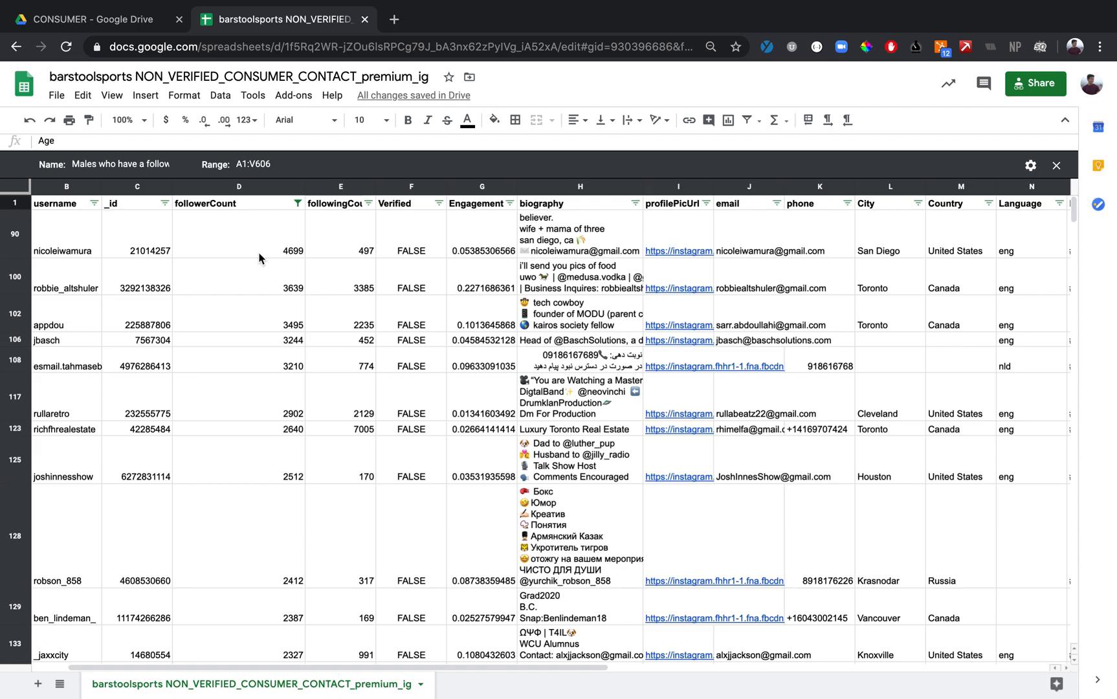
{"action": "scroll", "coordinate": [259, 257], "scroll_direction": "right", "scroll_amount": 10}
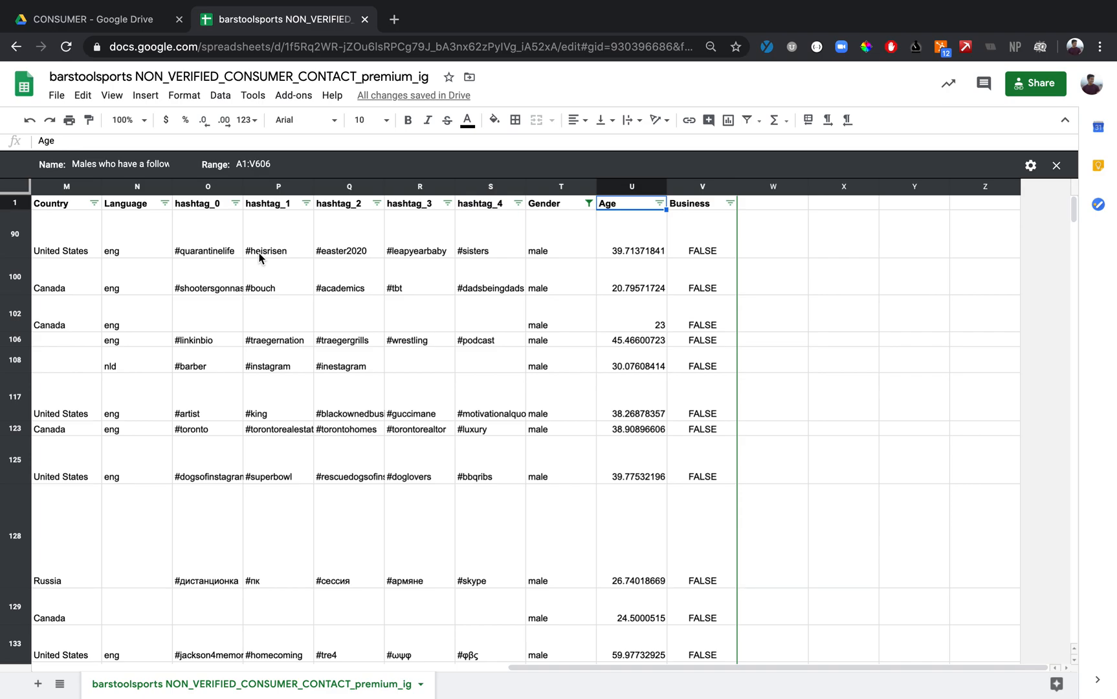
{"action": "mouse_move", "coordinate": [617, 690]}
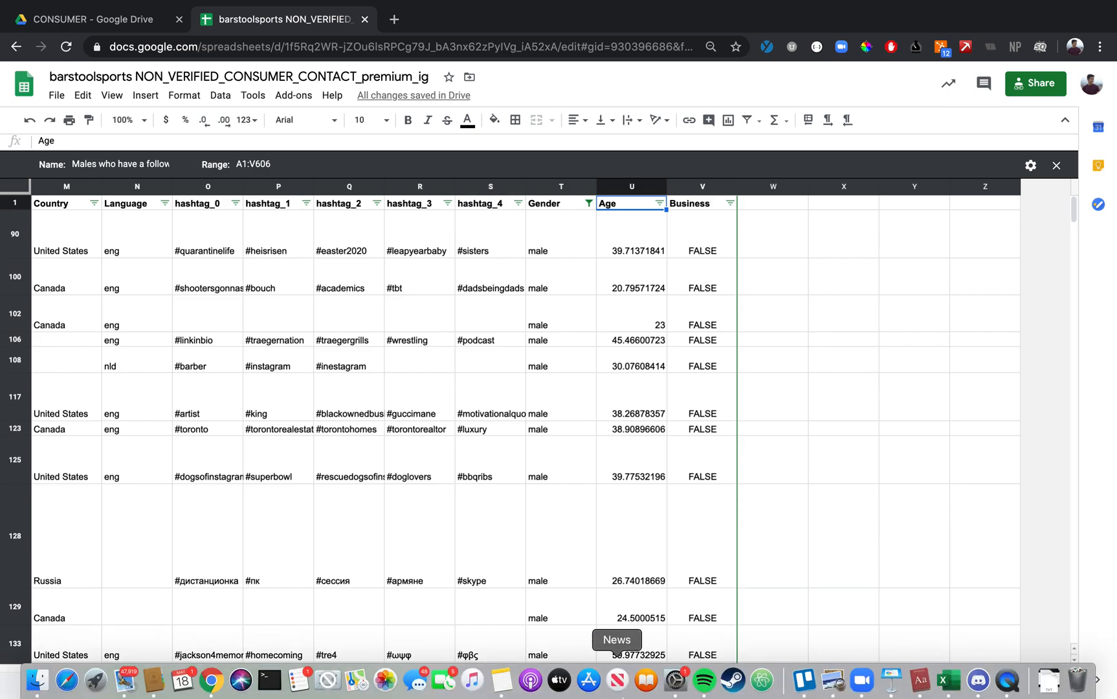
{"action": "right_click", "coordinate": [1007, 684]}
{"action": "mouse_move", "coordinate": [945, 589]}
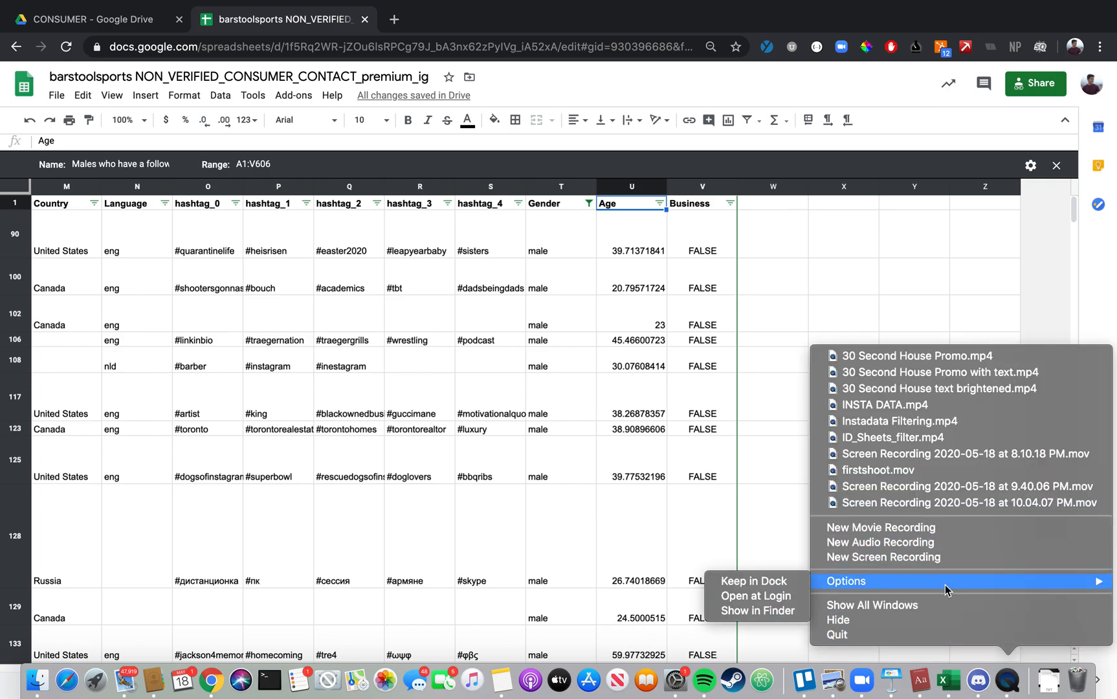
{"action": "left_click", "coordinate": [1007, 683]}
{"action": "mouse_move", "coordinate": [673, 2]}
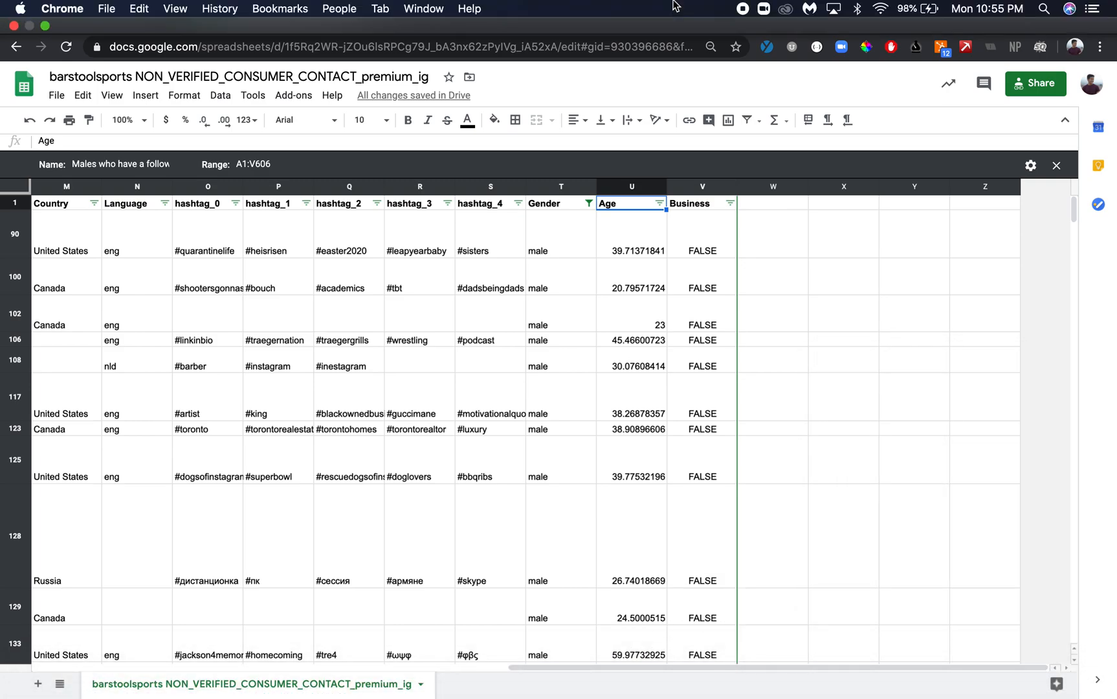